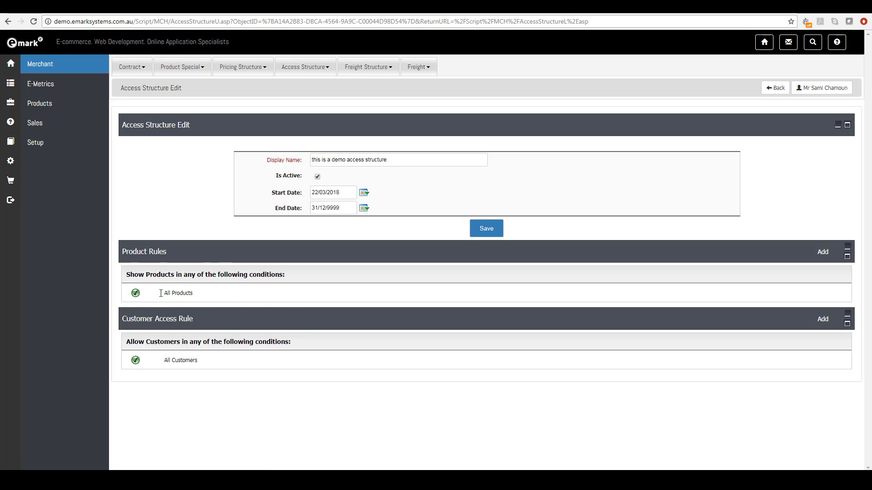
# - Edit the All Products rule to show products where the category is Accessories or below, and save it
pyautogui.click(136, 294)
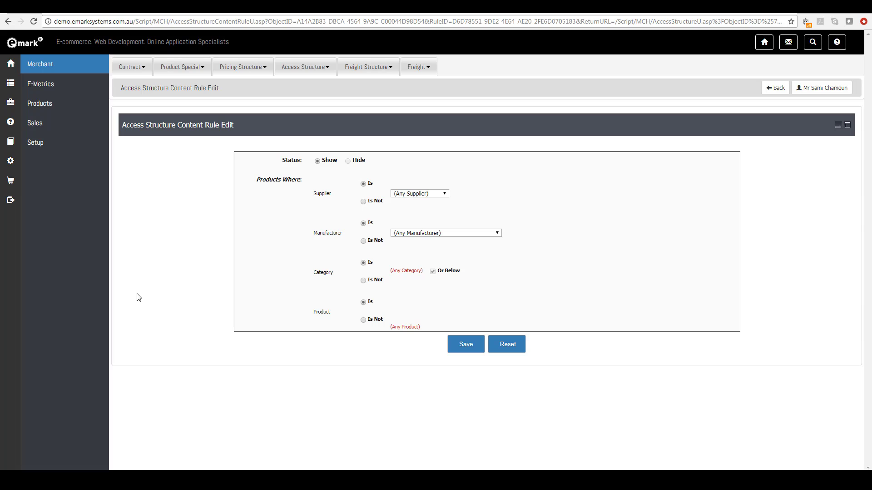
pyautogui.click(406, 271)
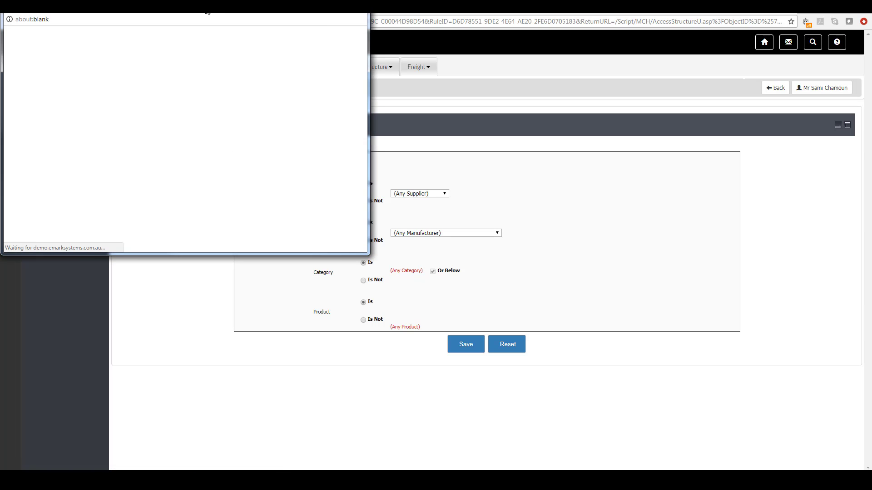
pyautogui.click(312, 215)
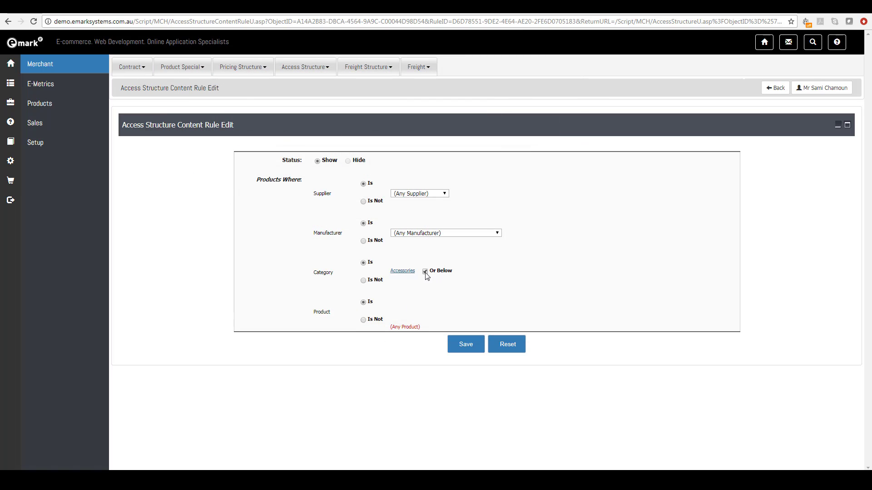
pyautogui.click(465, 346)
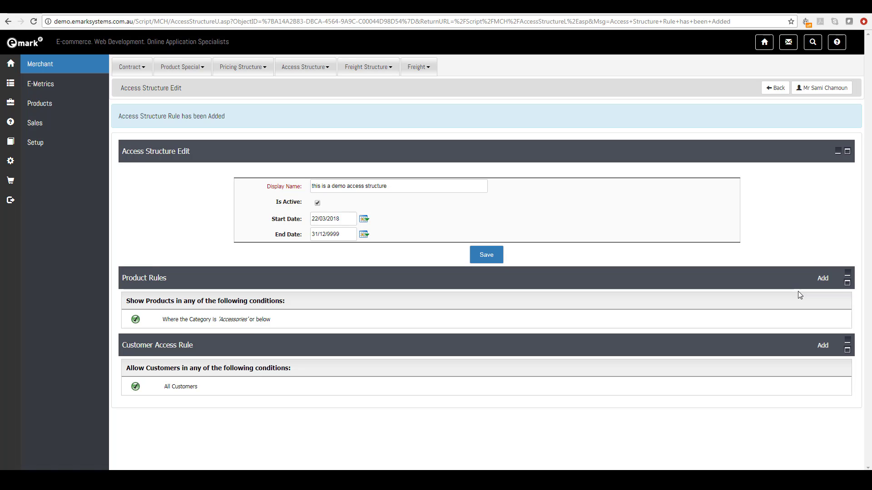
# - Add a product rule showing products where the supplier is not Ingram Micro, and save it
pyautogui.click(820, 283)
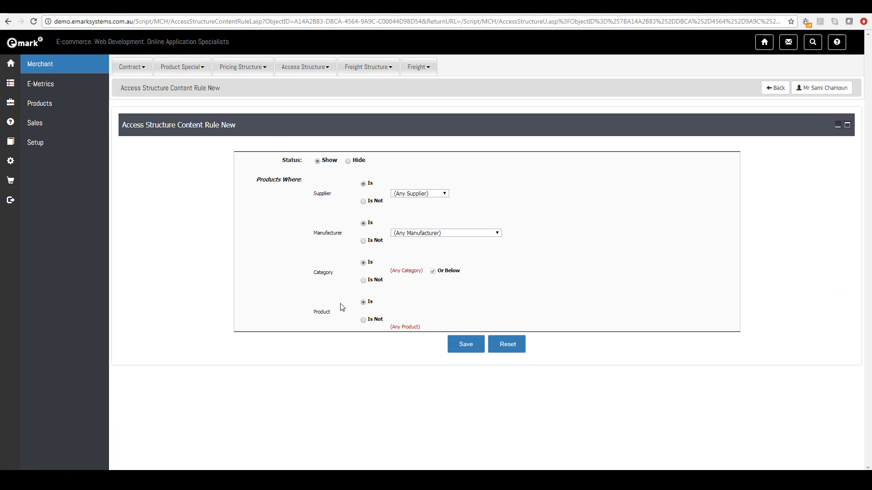
pyautogui.click(364, 203)
pyautogui.click(420, 195)
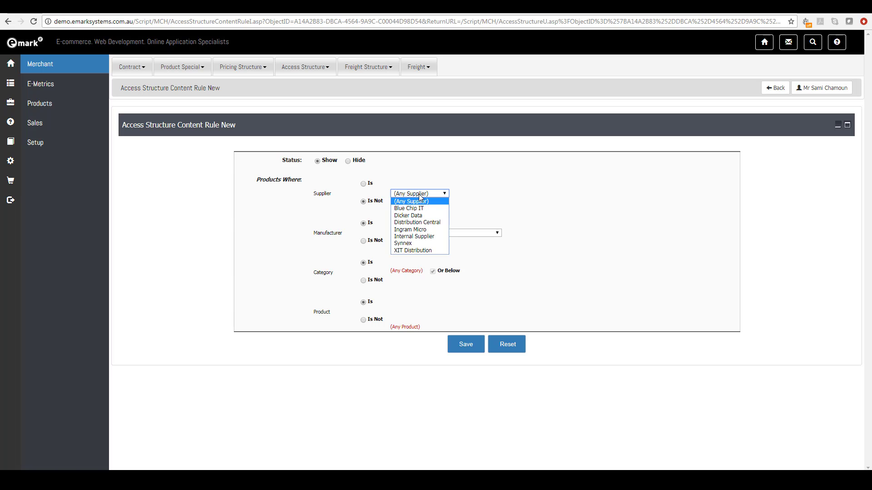
pyautogui.click(413, 231)
pyautogui.click(463, 350)
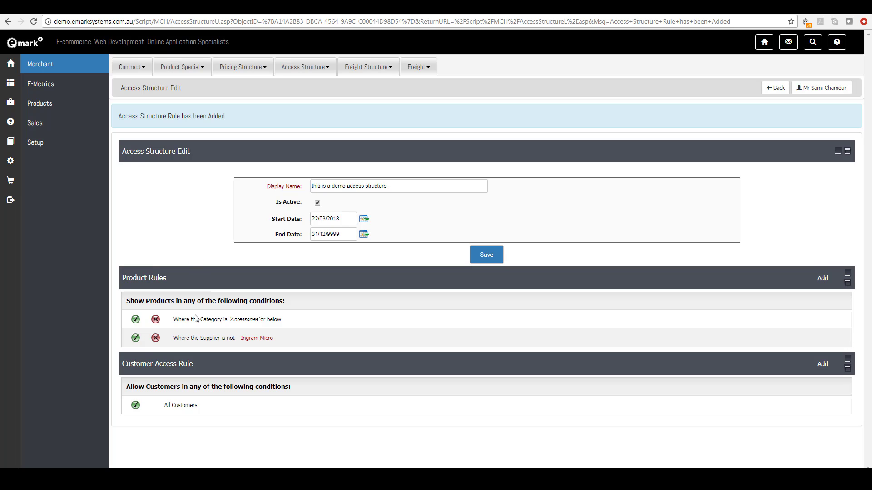
# - Delete the separate product rule that shows products where the supplier is not Ingram Micro
pyautogui.click(155, 339)
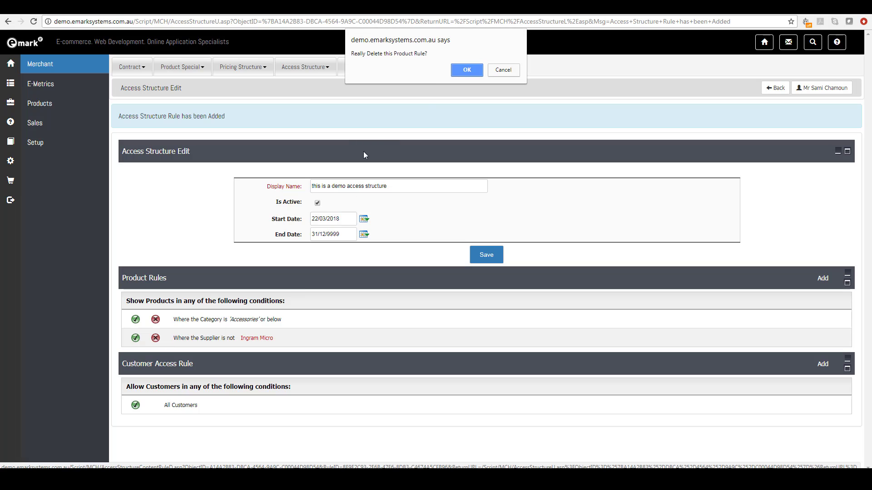
pyautogui.click(468, 71)
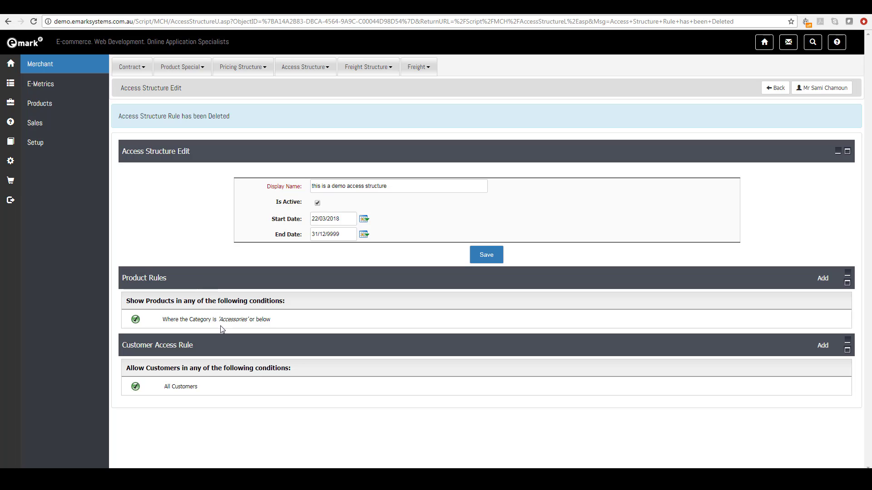
# - Add the condition that the supplier is not Ingram Micro to the Accessories product rule and save it
pyautogui.click(135, 320)
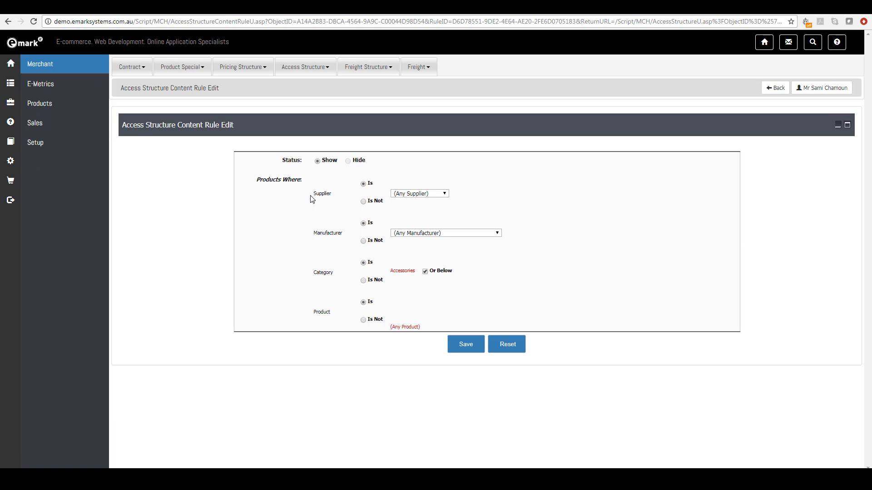
pyautogui.click(370, 205)
pyautogui.click(411, 196)
pyautogui.click(420, 229)
pyautogui.click(466, 345)
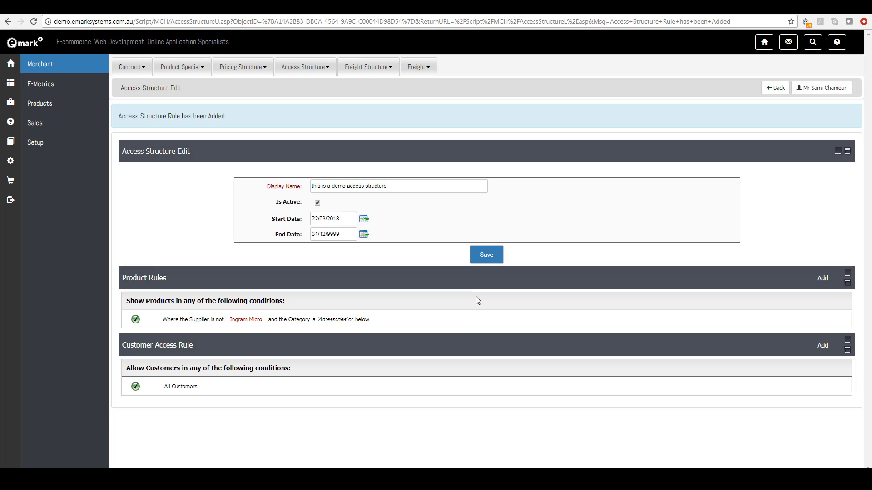
# - Reset the supplier in the Accessories product rule to Any Supplier and save the rule
pyautogui.click(135, 319)
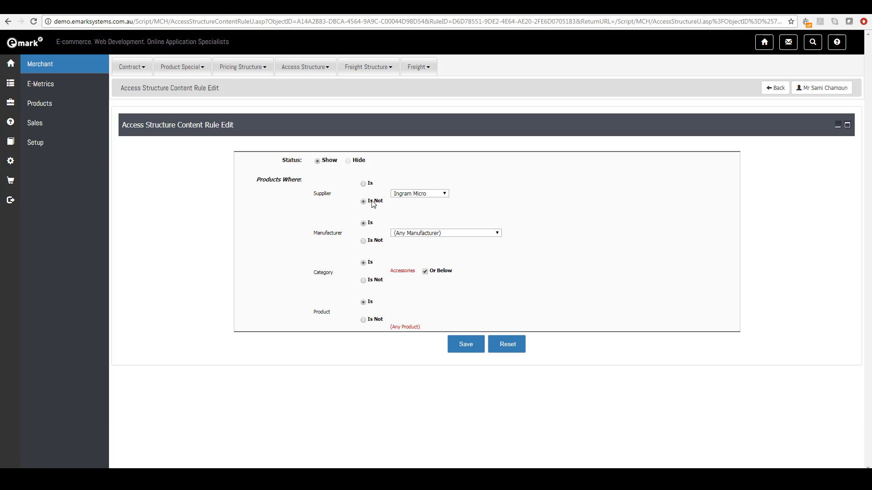
pyautogui.click(429, 195)
pyautogui.click(429, 202)
pyautogui.click(466, 344)
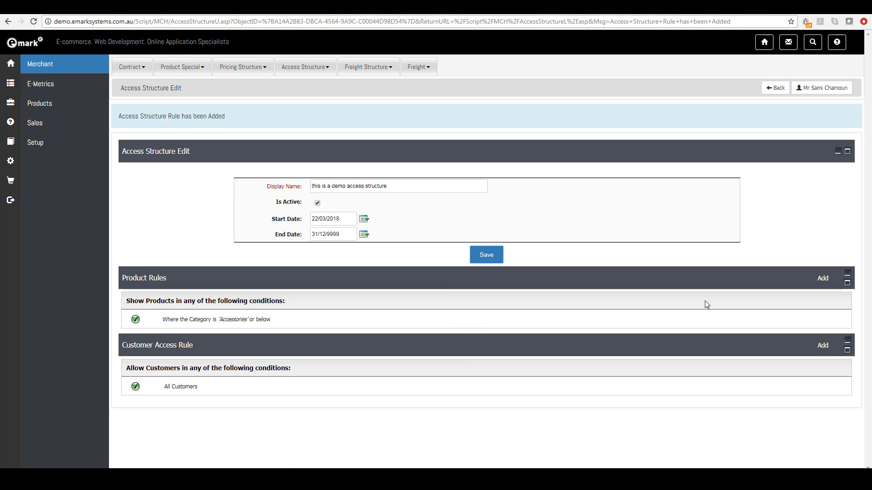
# - Add a product rule that hides products where the supplier is Ingram Micro, and save it
pyautogui.click(823, 279)
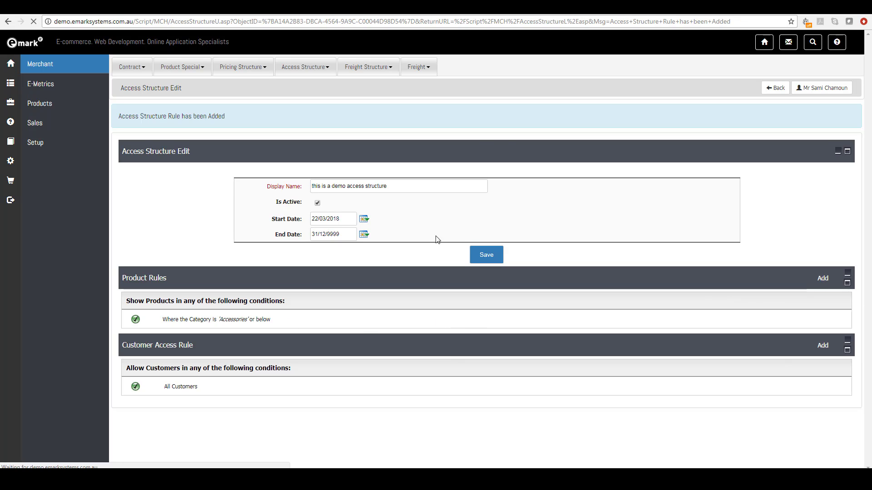
pyautogui.click(348, 161)
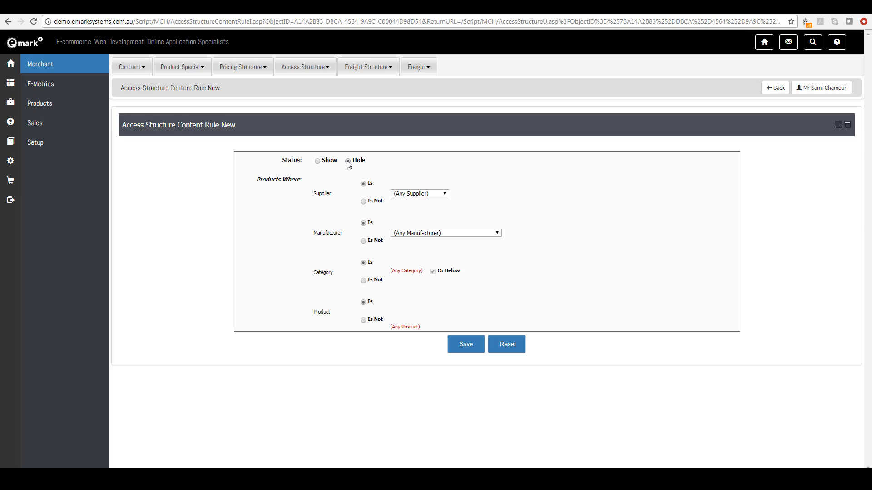
pyautogui.click(422, 195)
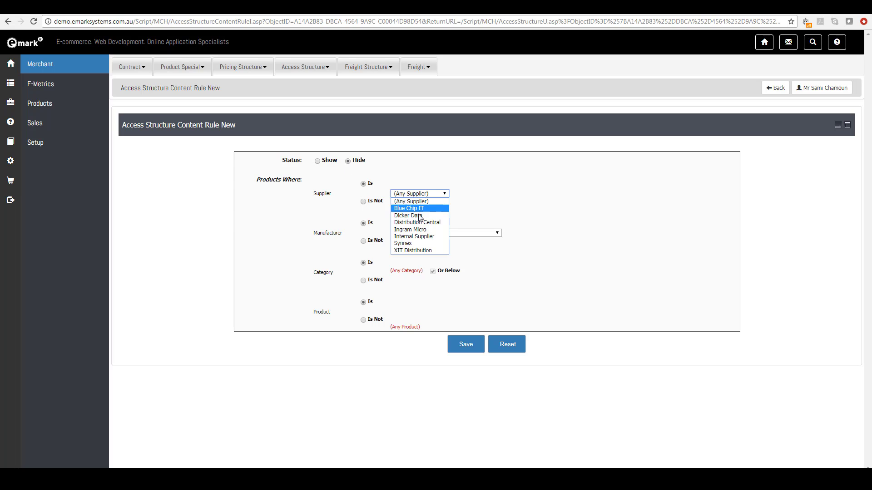
pyautogui.click(426, 230)
pyautogui.click(466, 344)
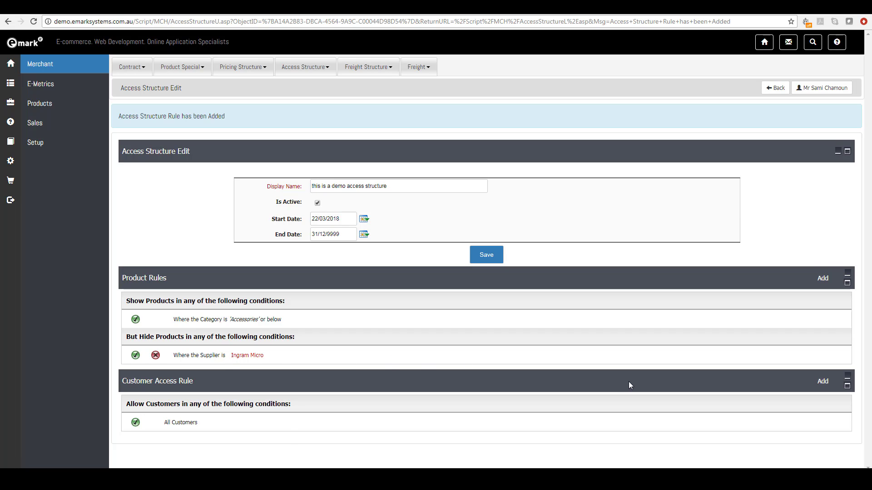
# - Add a product rule showing products where the category is Consumables or below, and save it
pyautogui.click(822, 278)
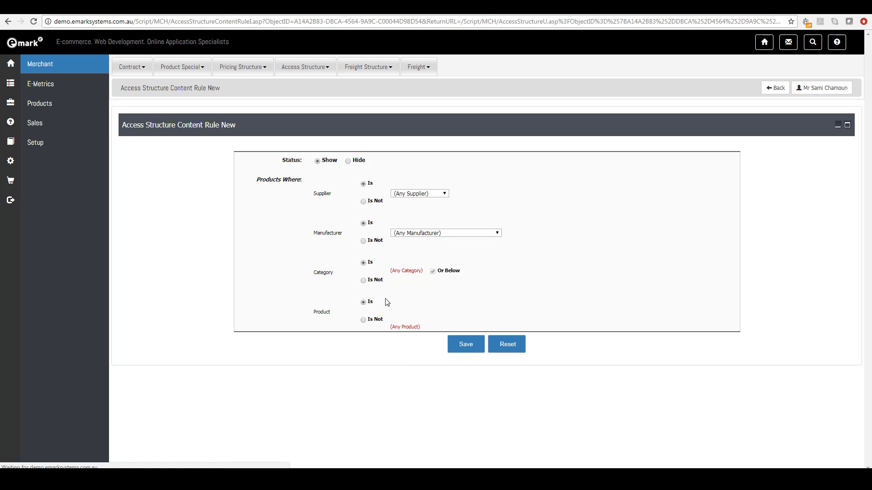
pyautogui.click(401, 194)
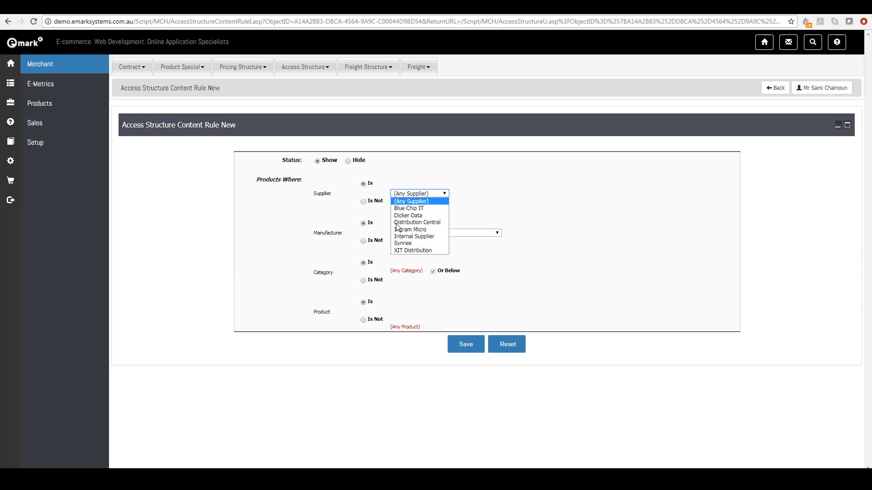
pyautogui.click(405, 271)
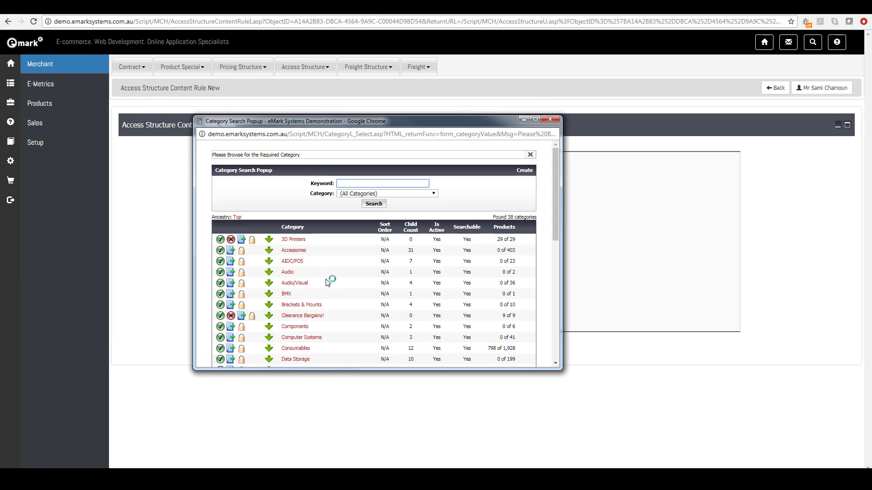
pyautogui.scroll(-1, 327, 282)
pyautogui.click(297, 304)
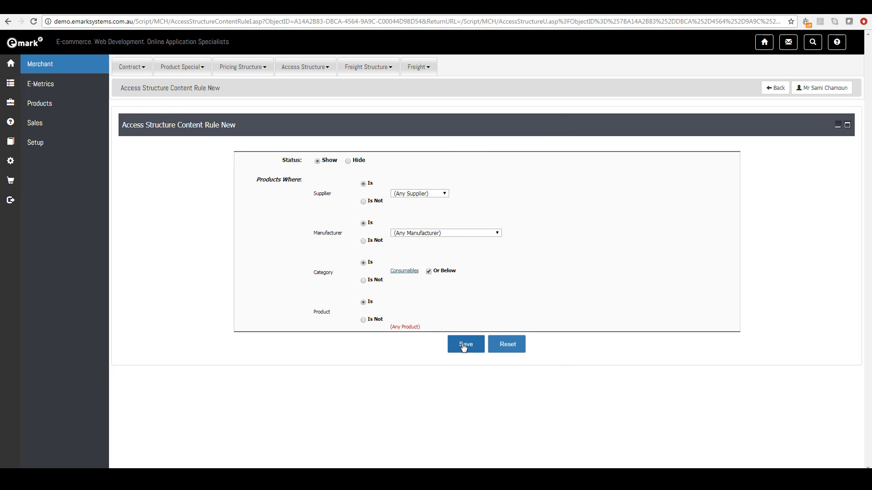
pyautogui.click(462, 346)
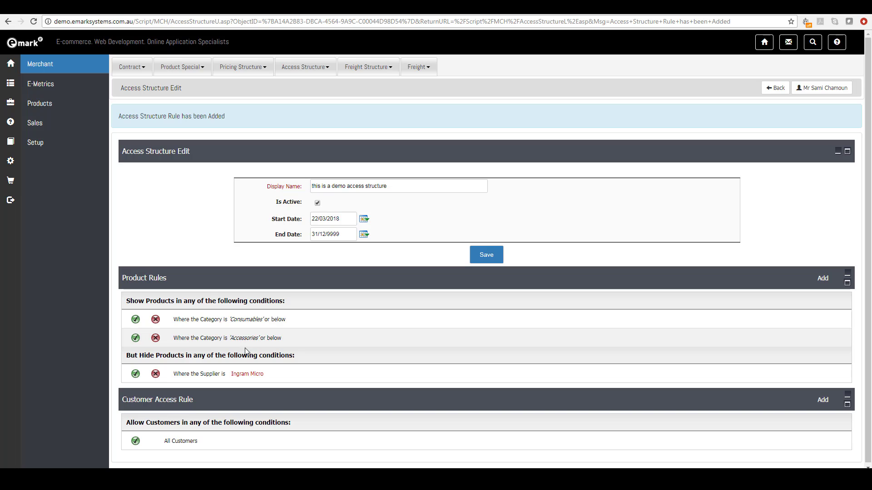
# - Delete the rule that hides products supplied by Ingram Micro and accept the deletion
pyautogui.click(257, 374)
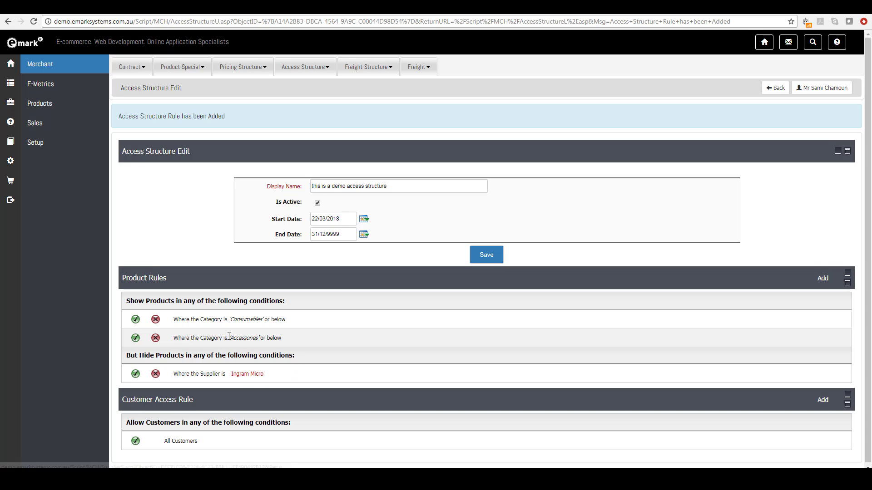
pyautogui.click(157, 374)
pyautogui.click(471, 69)
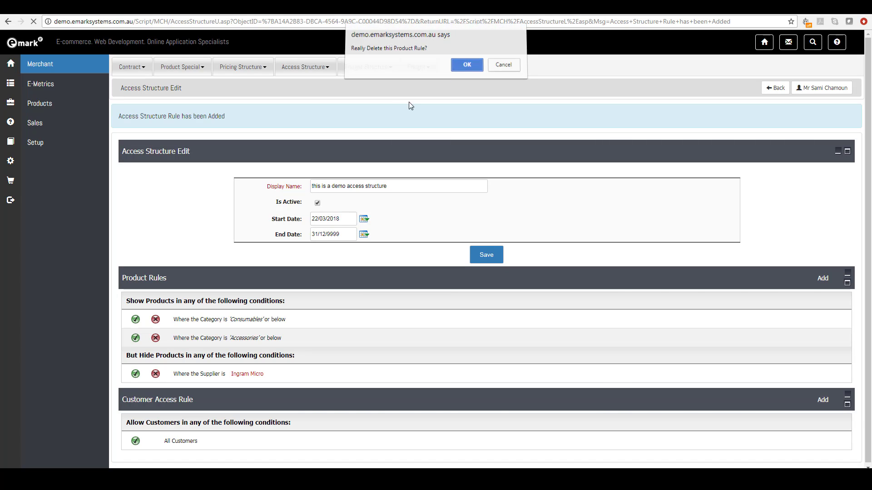
# - Restrict the Accessories product rule to products whose supplier is not Ingram Micro, and save the change
pyautogui.click(135, 338)
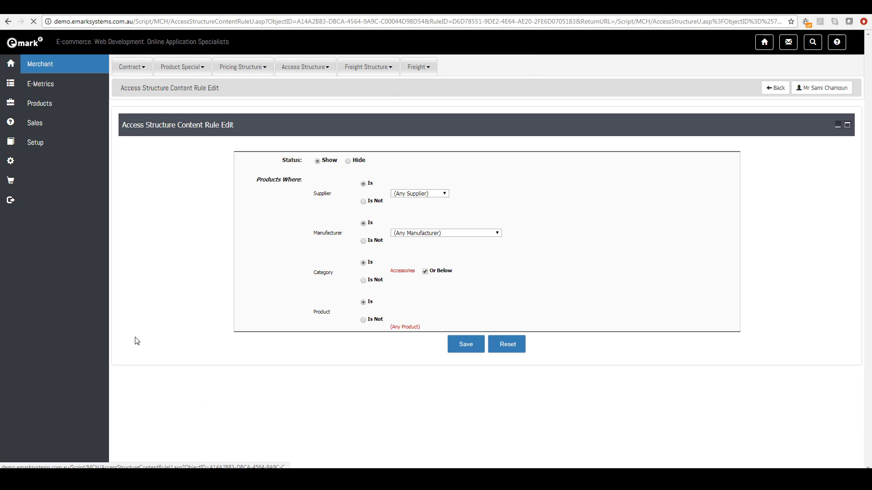
pyautogui.click(375, 201)
pyautogui.click(413, 194)
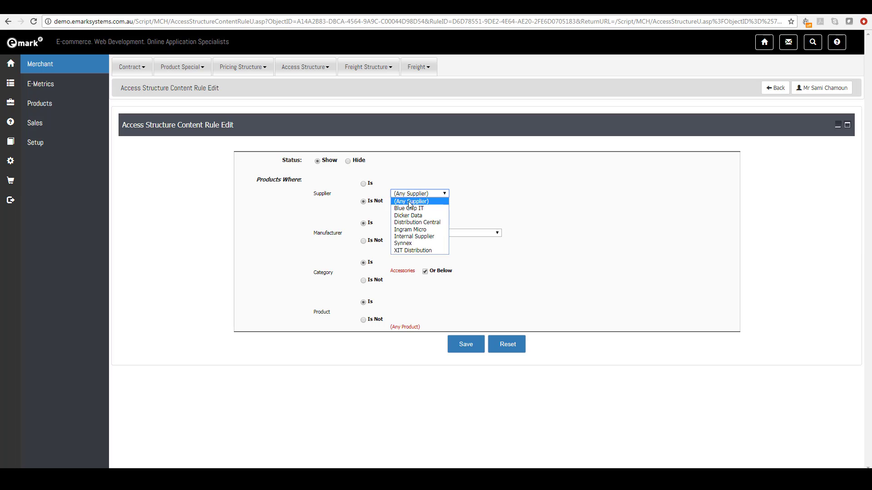
pyautogui.click(411, 229)
pyautogui.click(465, 344)
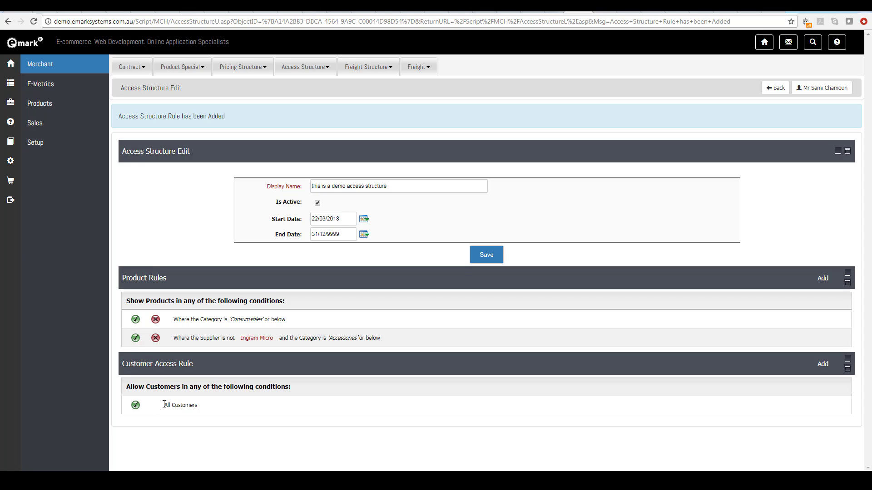
# - Edit the All Customers access rule to allow customers whose role is Administrator, and save it
pyautogui.click(136, 405)
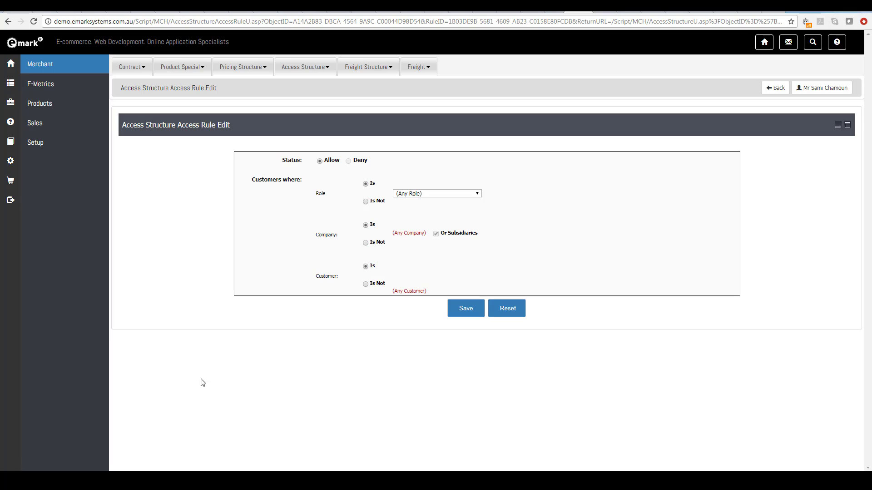
pyautogui.click(415, 194)
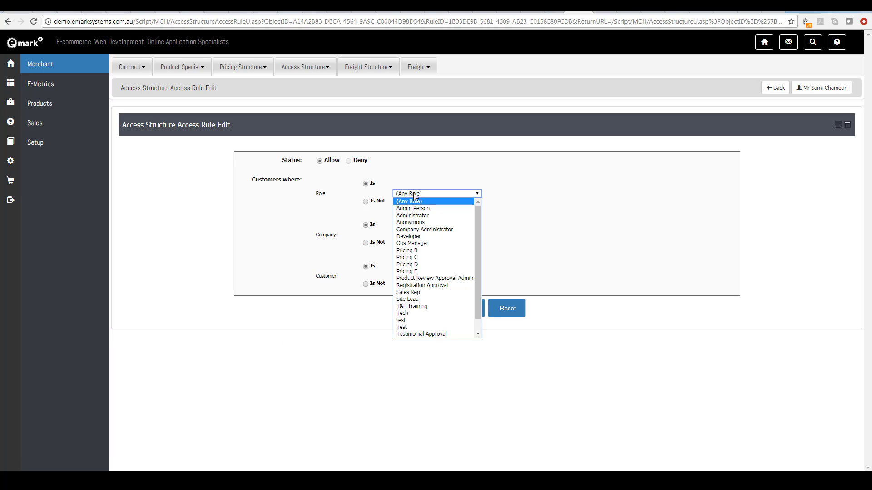
pyautogui.click(414, 216)
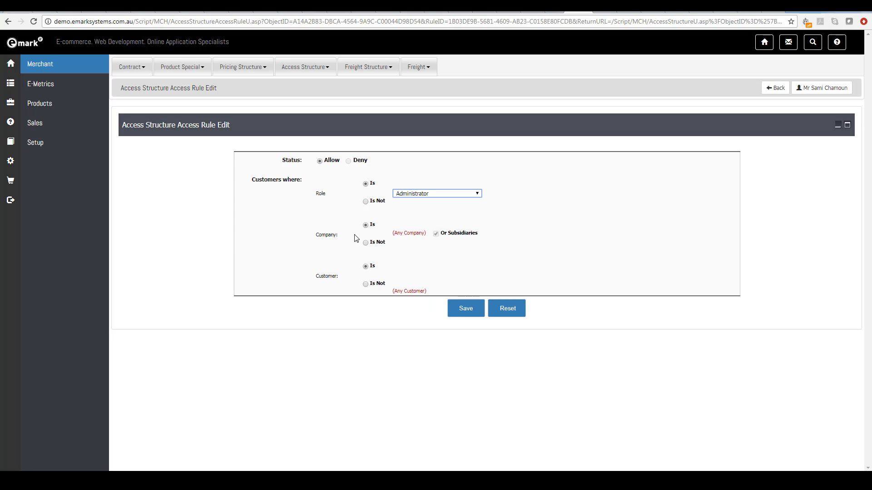
pyautogui.click(457, 312)
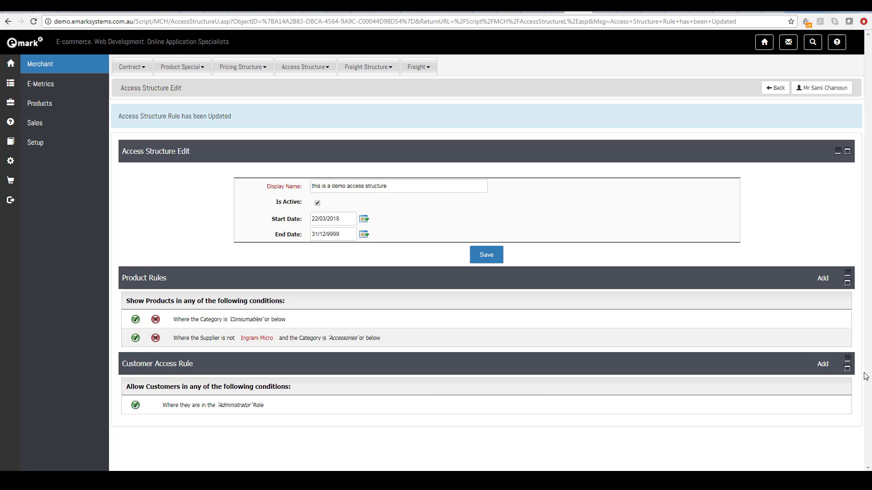
# - Add a customer access rule allowing customers whose company is not eMark Systems or its subsidiaries, and save it
pyautogui.click(822, 365)
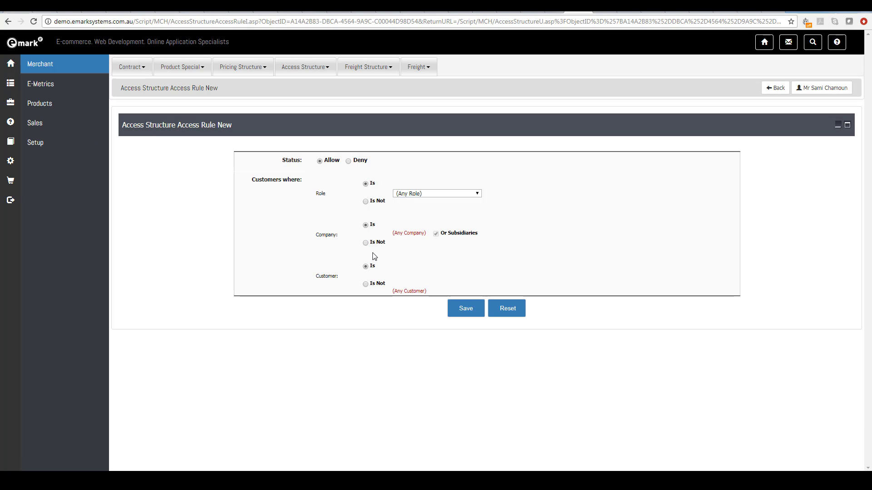
pyautogui.click(366, 242)
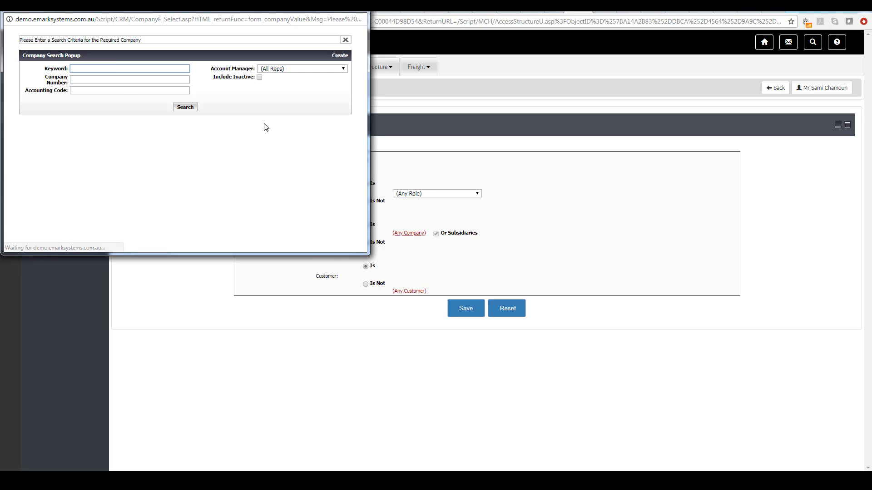
pyautogui.write('emark')
pyautogui.press('Return')
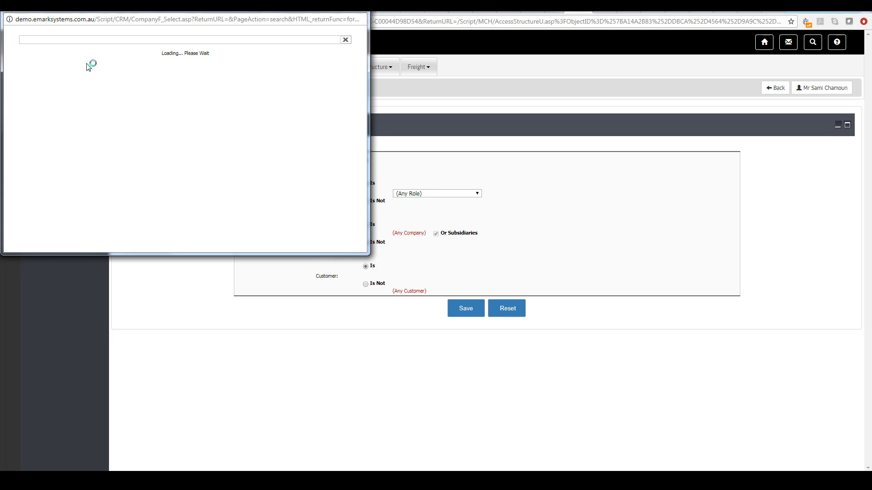
pyautogui.click(94, 141)
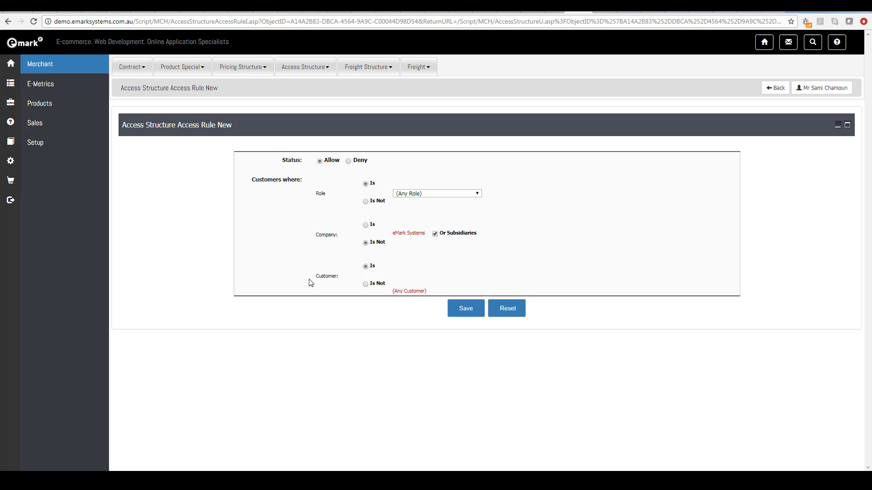
pyautogui.click(459, 313)
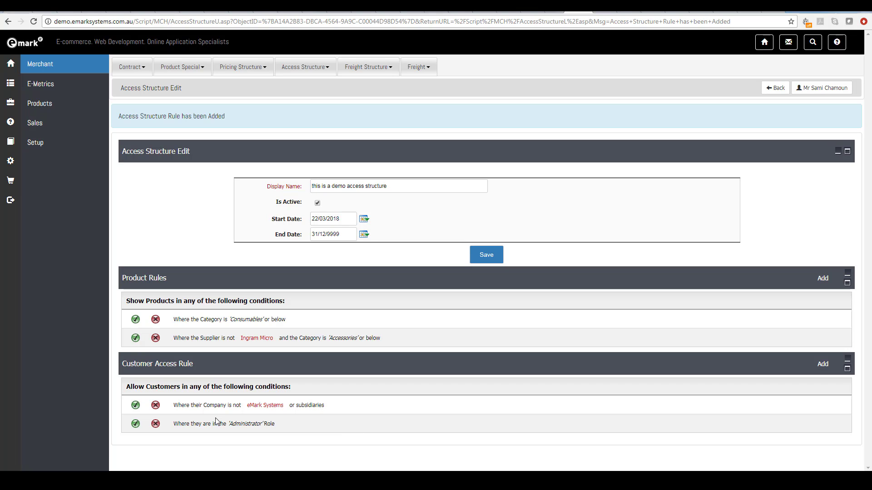
# - Delete the access rule that allows customers whose company is not eMark Systems, and accept the deletion
pyautogui.click(155, 405)
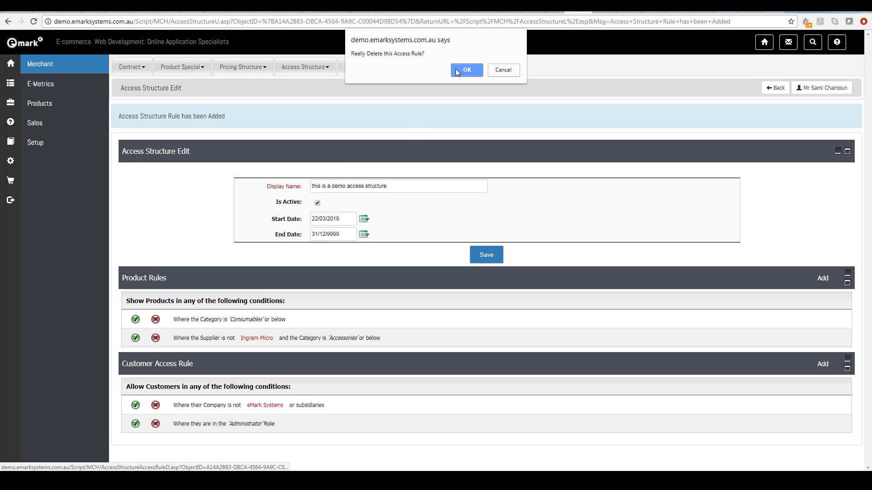
pyautogui.press('Return')
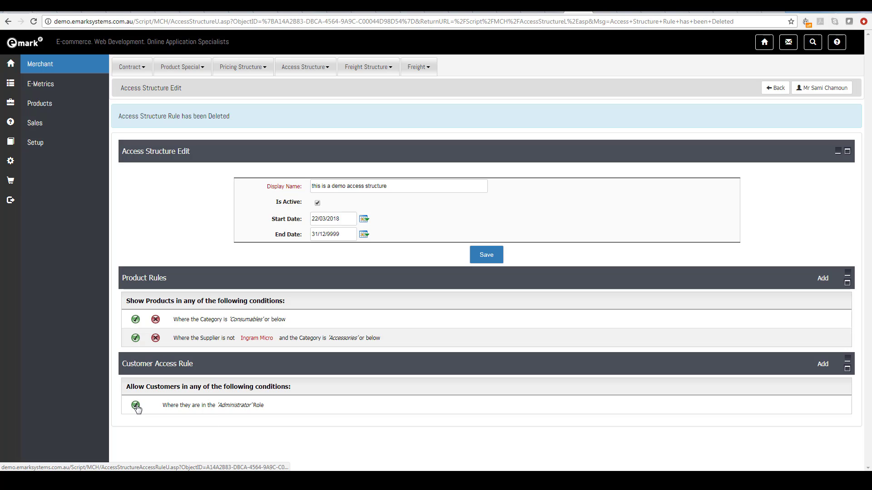
# - Restrict the Administrator access rule to customers whose company is not eMark Systems or its subsidiaries, and save the change
pyautogui.click(136, 406)
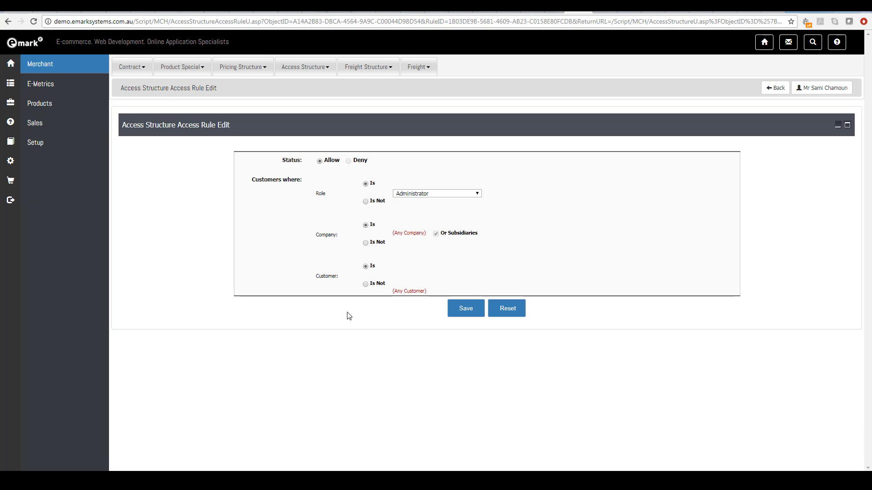
pyautogui.click(375, 244)
pyautogui.moveTo(211, 13); pyautogui.dragTo(642, 126)
pyautogui.write('emark')
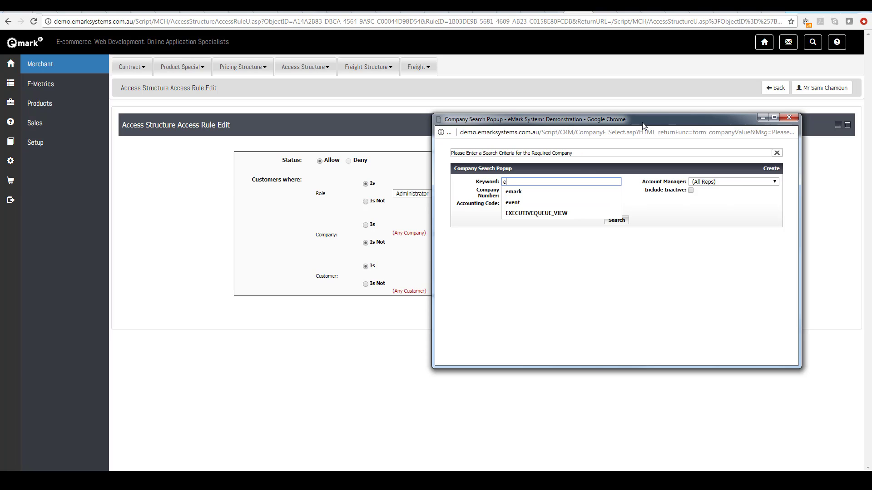
pyautogui.press('Return')
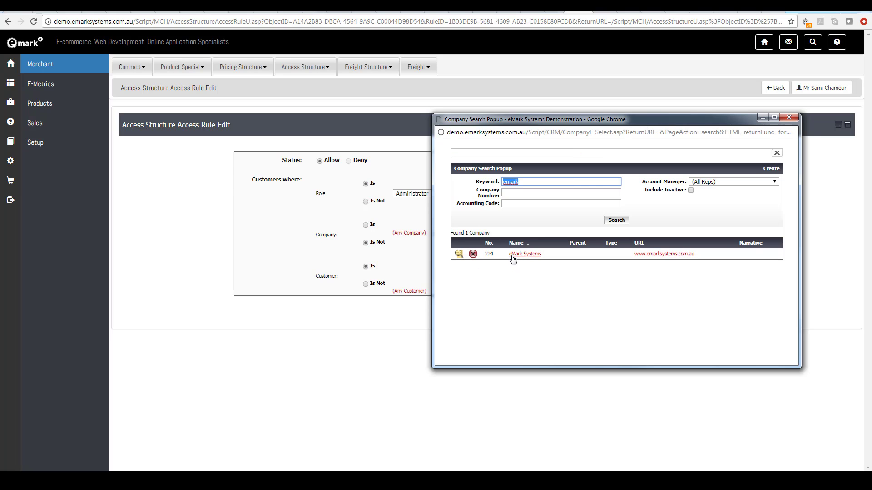
pyautogui.click(512, 256)
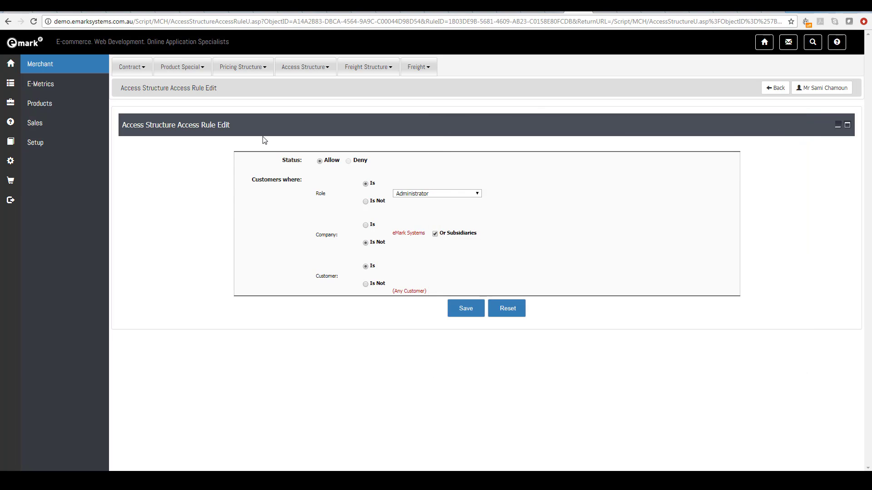
pyautogui.click(466, 309)
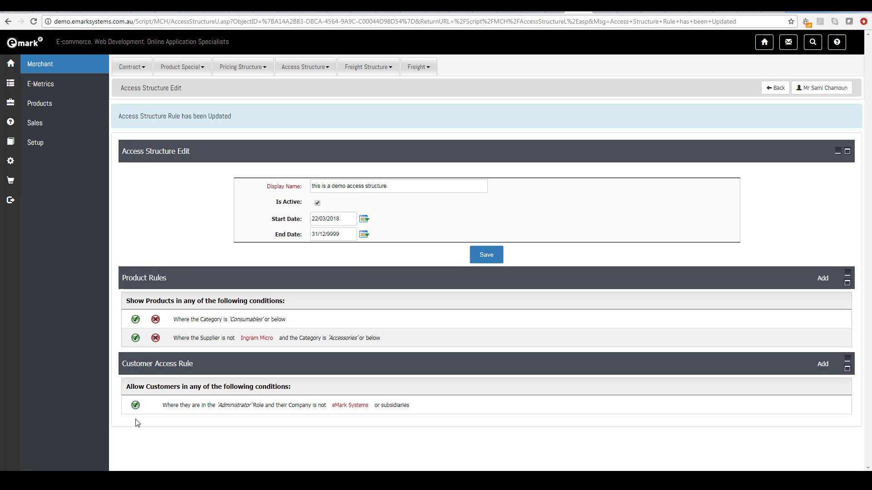
# - Remove the eMark Systems company condition from the Administrator access rule, and save it
pyautogui.click(136, 405)
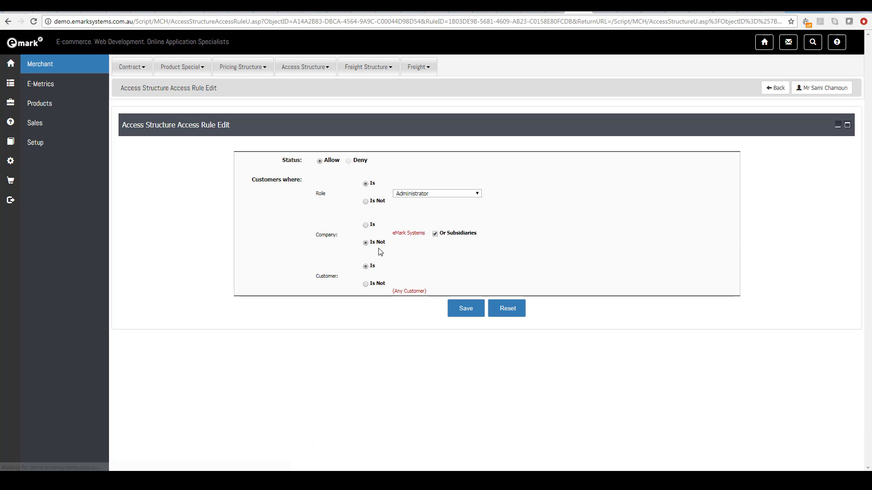
pyautogui.click(464, 313)
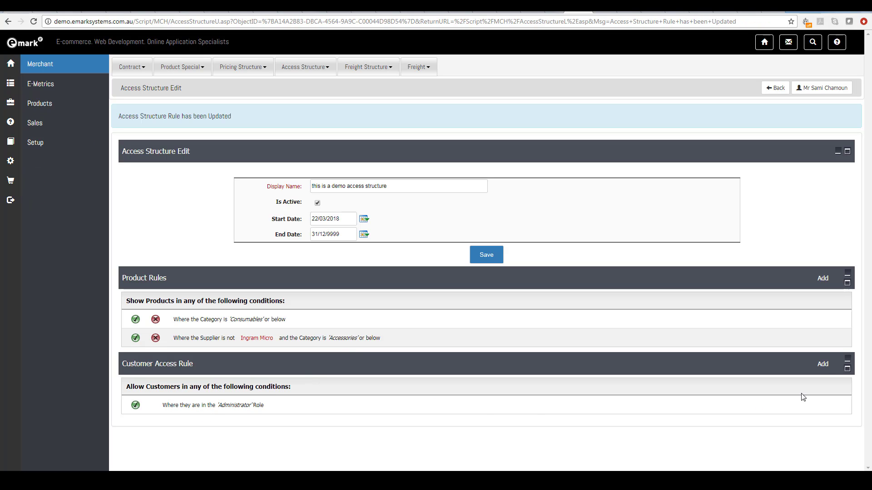
# - Add a customer access rule denying customers whose company is eMark Systems or its subsidiaries, and save it
pyautogui.click(822, 363)
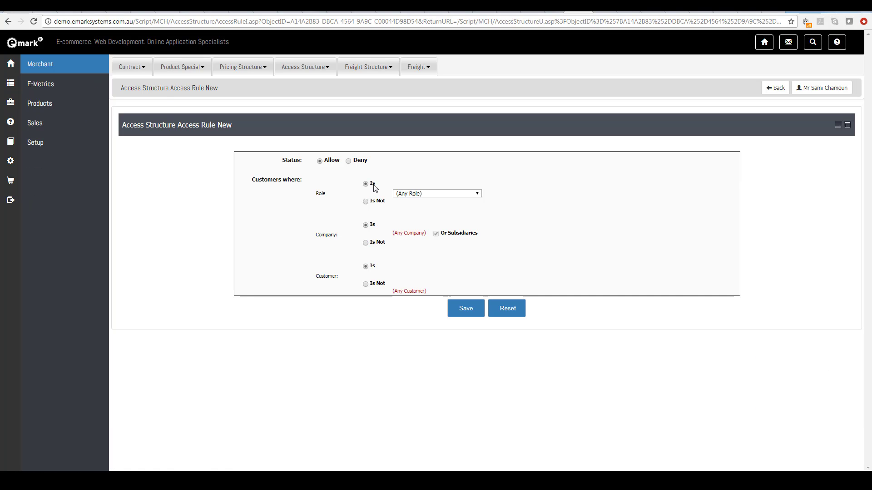
pyautogui.click(349, 161)
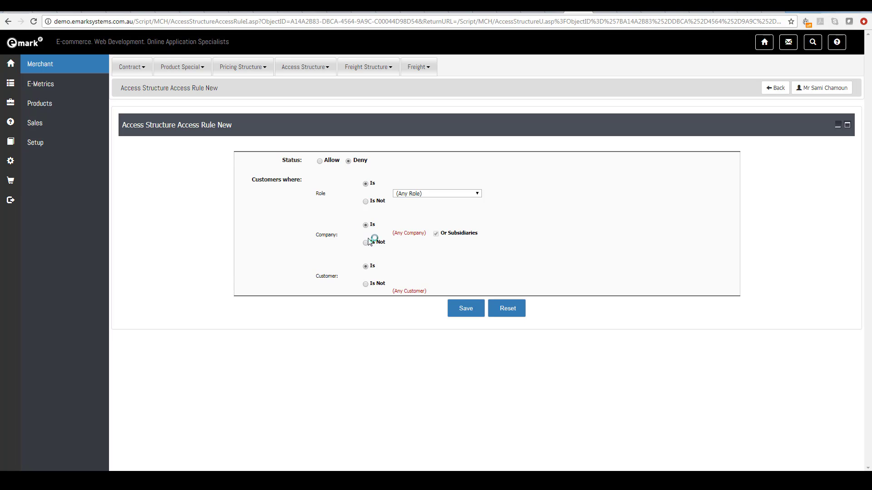
pyautogui.click(410, 233)
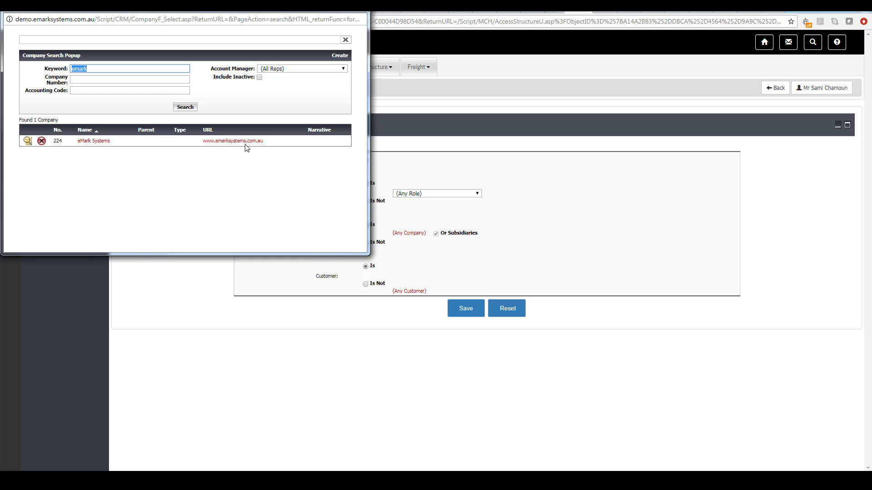
pyautogui.click(93, 141)
pyautogui.click(472, 309)
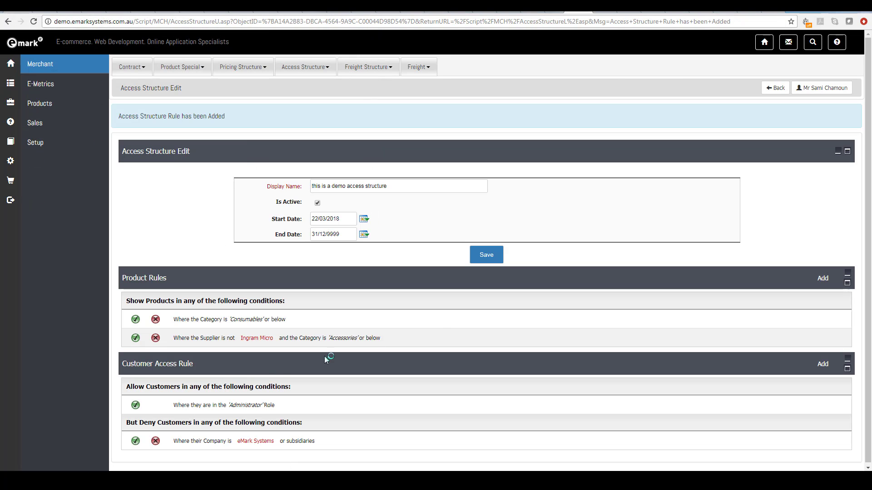